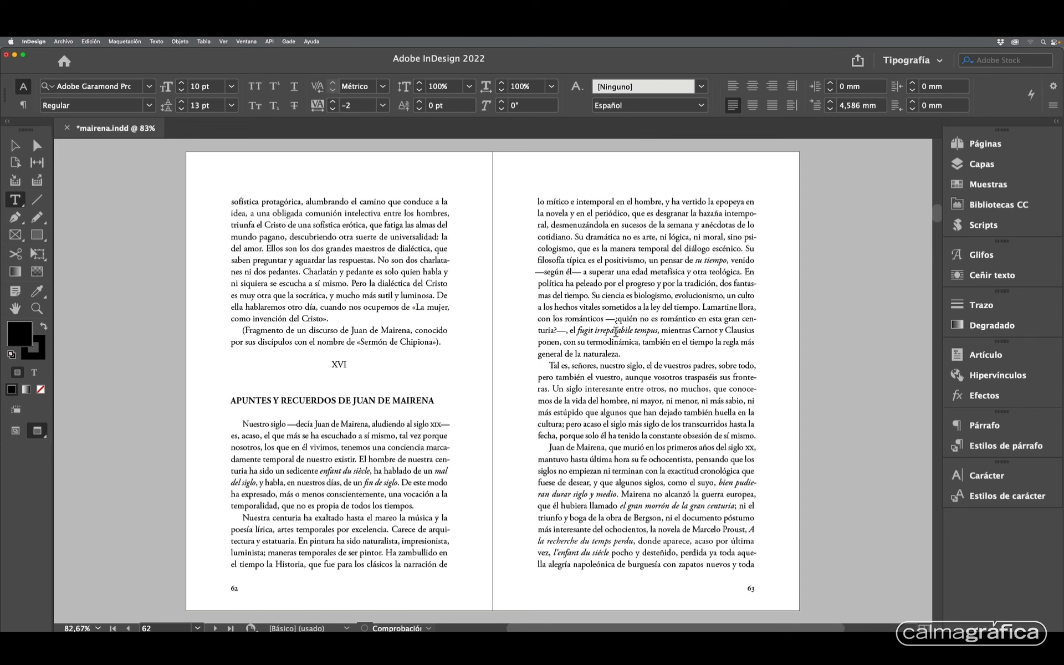
Look over the installed scripts and the page overview of the book document.
{"action": "left_click", "coordinate": [983, 225]}
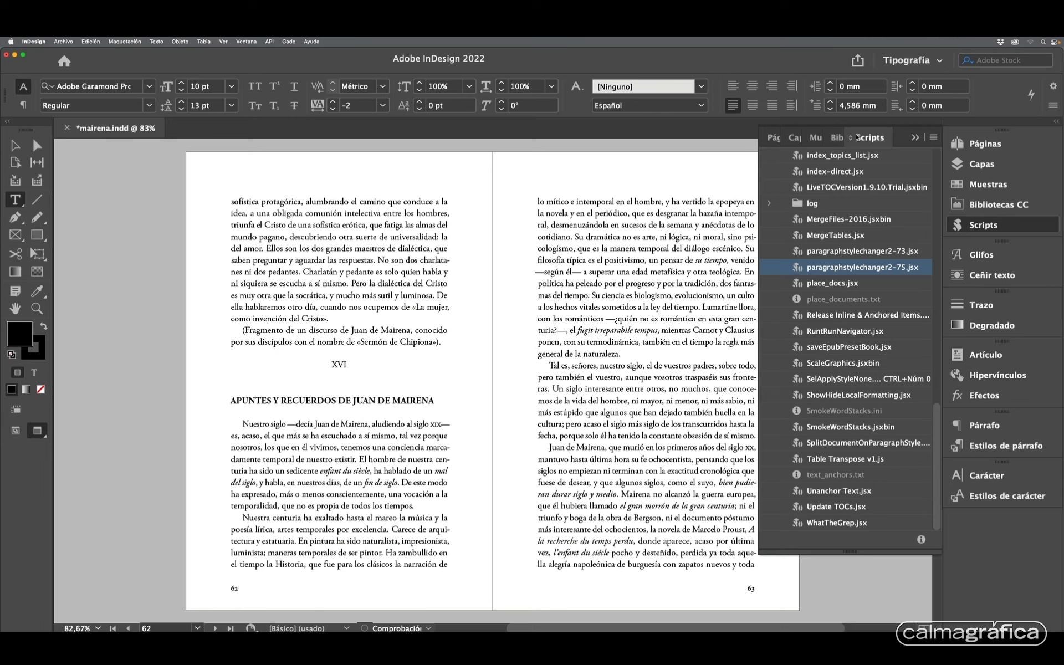
{"action": "left_click", "coordinate": [857, 137]}
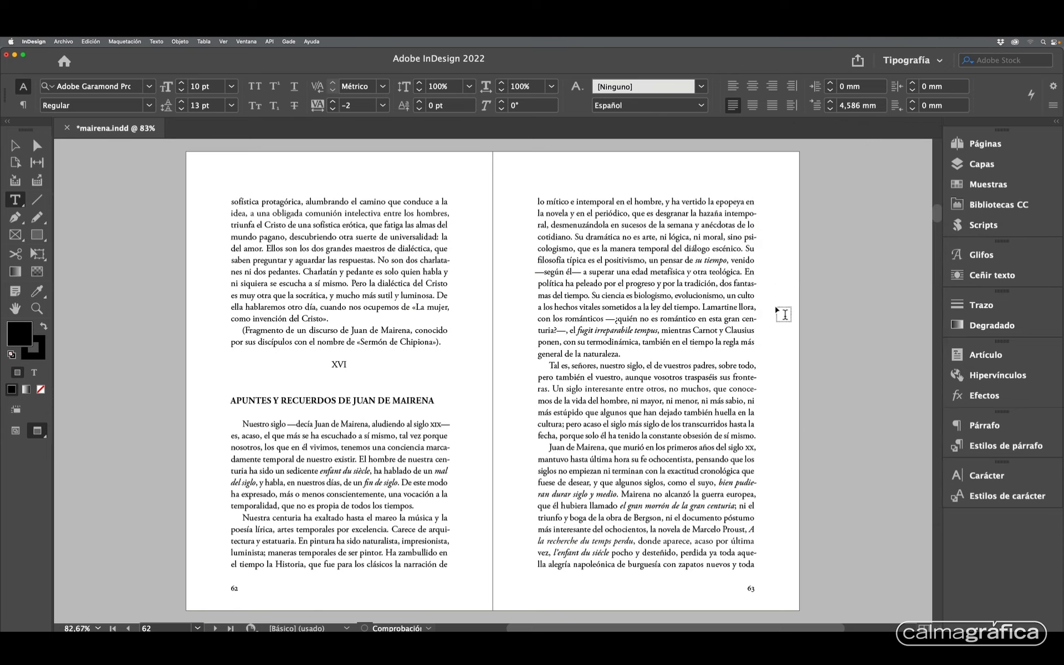
{"action": "left_click", "coordinate": [602, 348]}
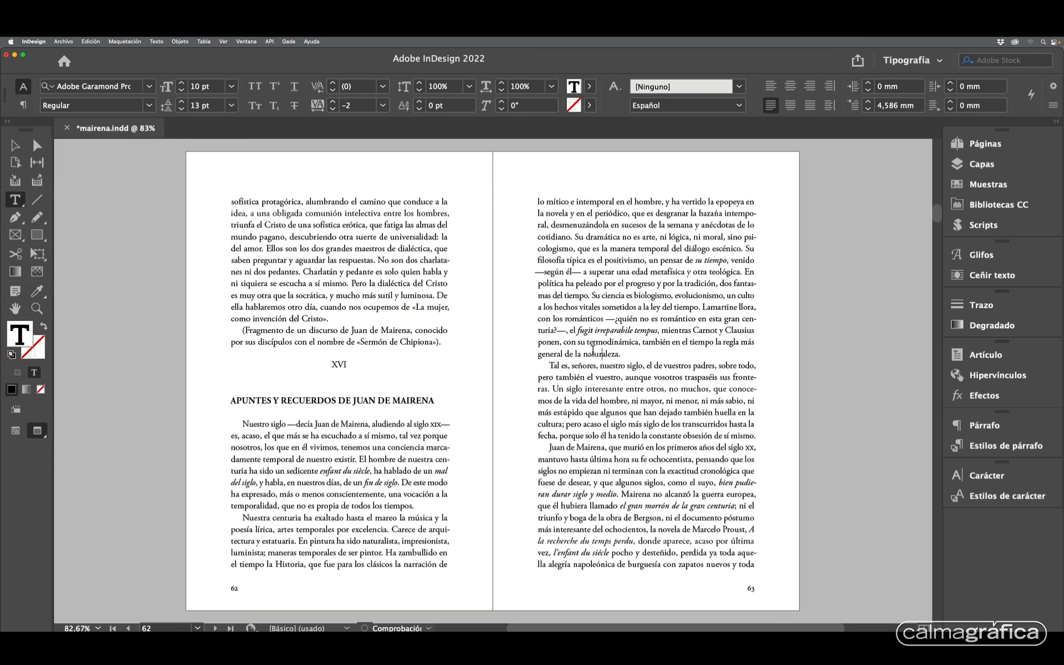
{"action": "left_click", "coordinate": [998, 145]}
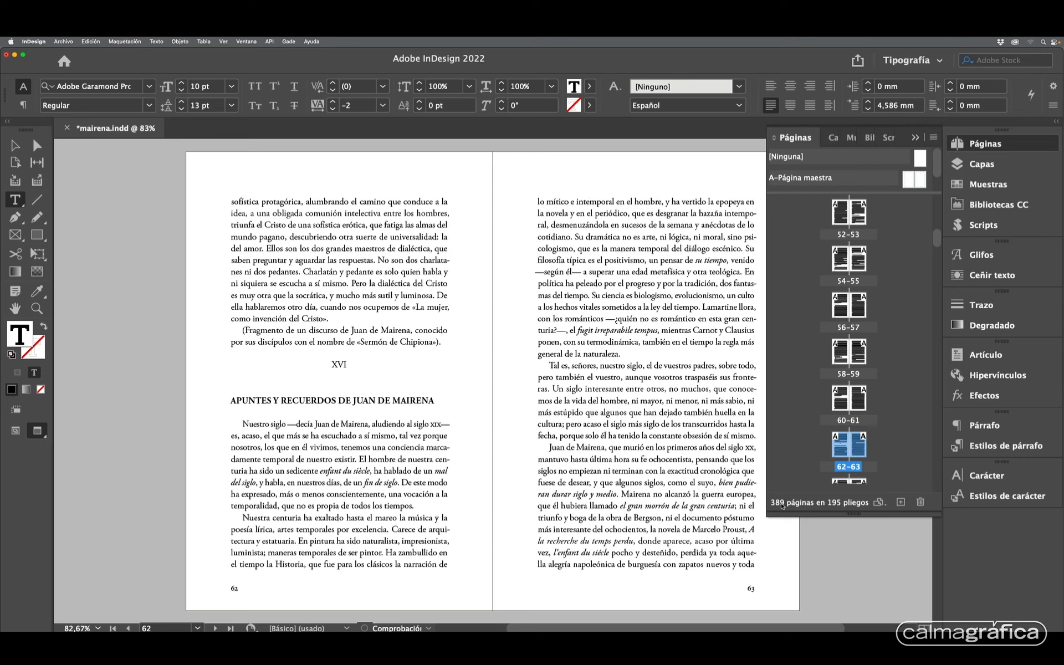
{"action": "left_click", "coordinate": [796, 142]}
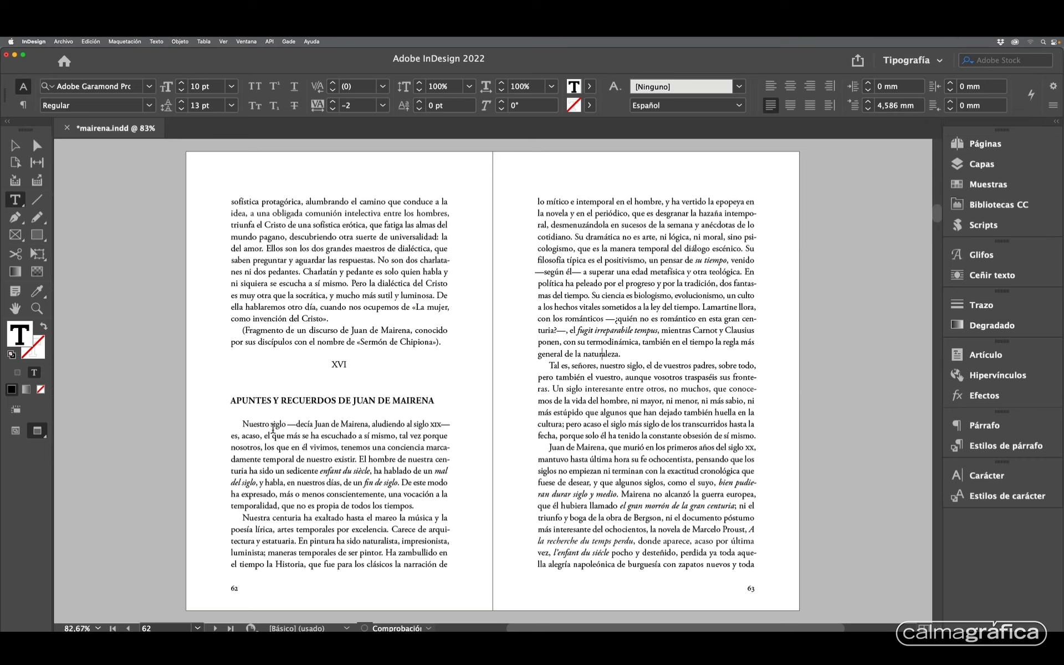
Examine the first-line indent of the paragraph that follows the bold heading under chapter XVI on page 62.
{"action": "left_click_drag", "start_coordinate": [273, 401], "coordinate": [375, 401]}
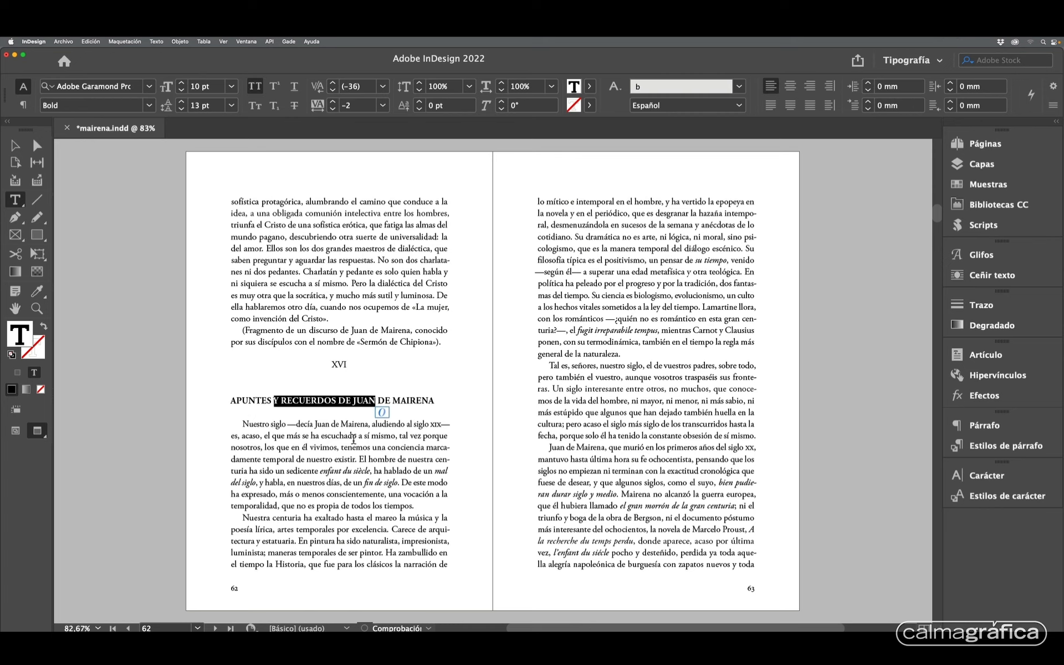
{"action": "left_click", "coordinate": [310, 427]}
{"action": "key", "text": "Escape"}
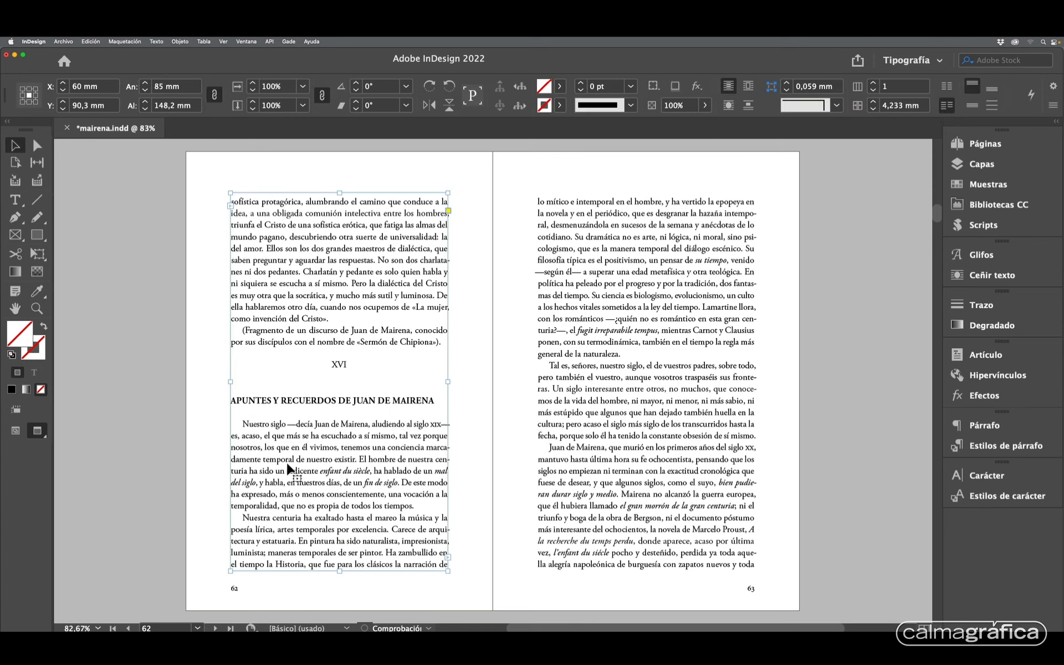
{"action": "left_click_drag", "start_coordinate": [215, 409], "coordinate": [295, 456]}
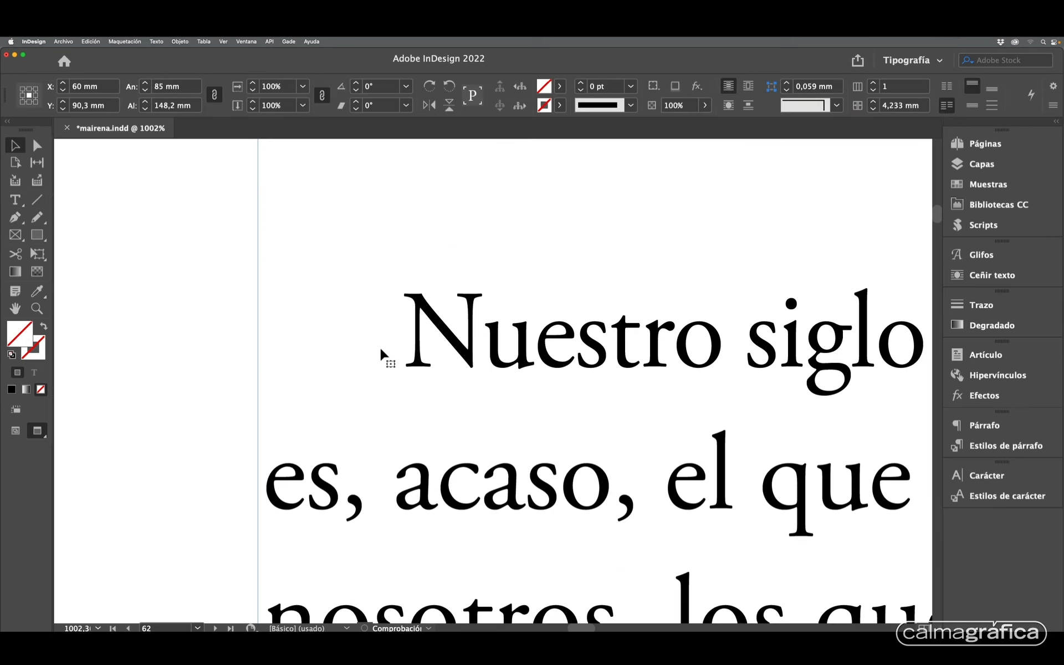
{"action": "key", "text": "super+alt+0"}
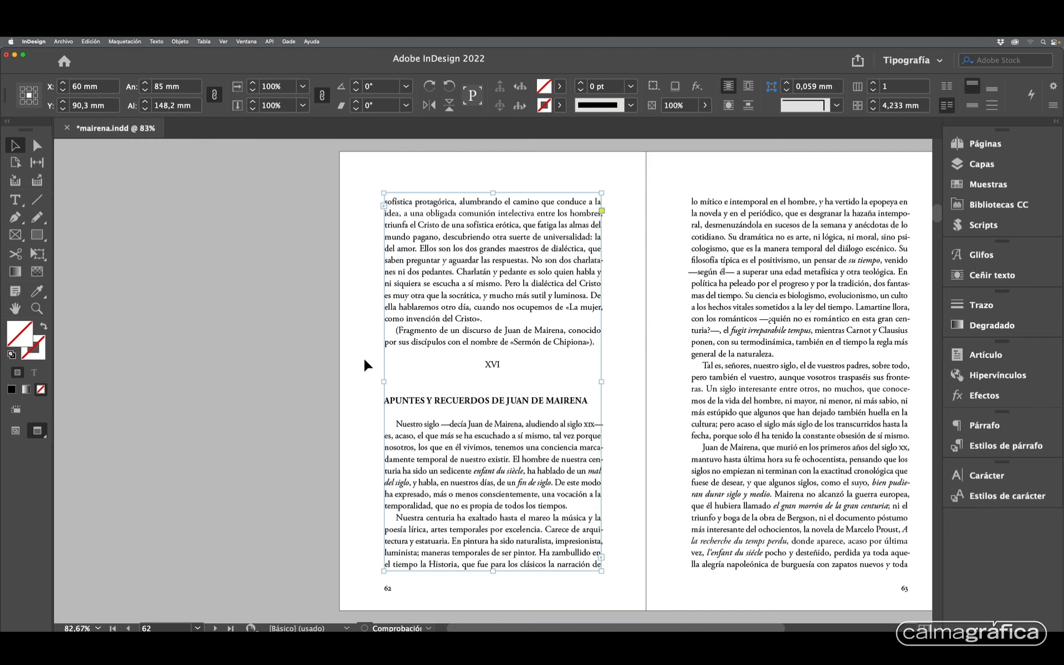
{"action": "left_click", "coordinate": [325, 365]}
{"action": "key", "text": "super+alt+0"}
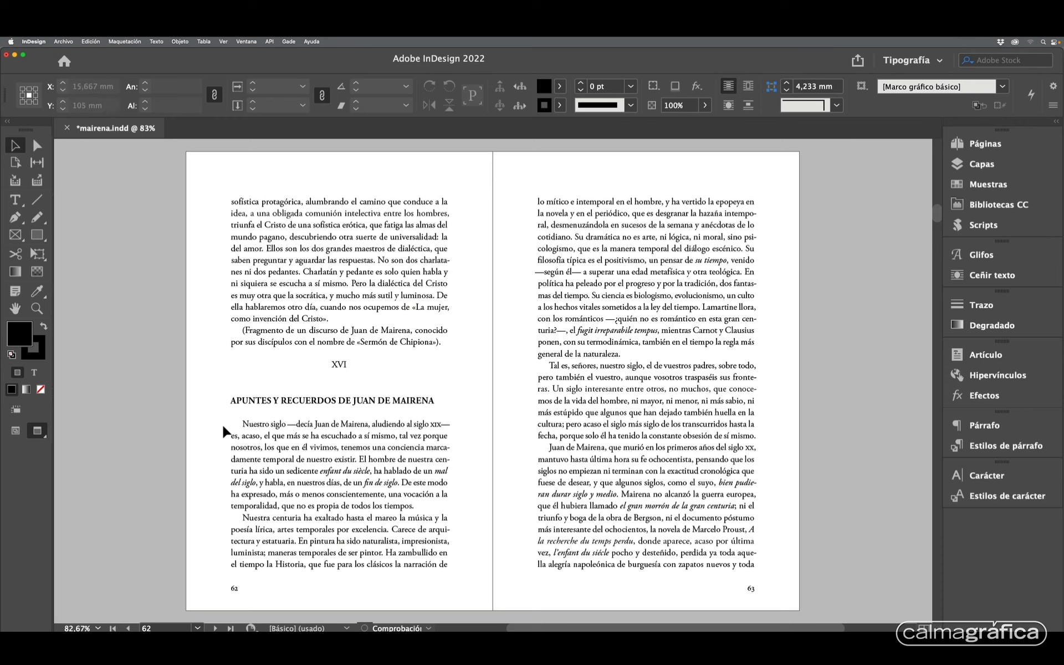
{"action": "left_click", "coordinate": [238, 440]}
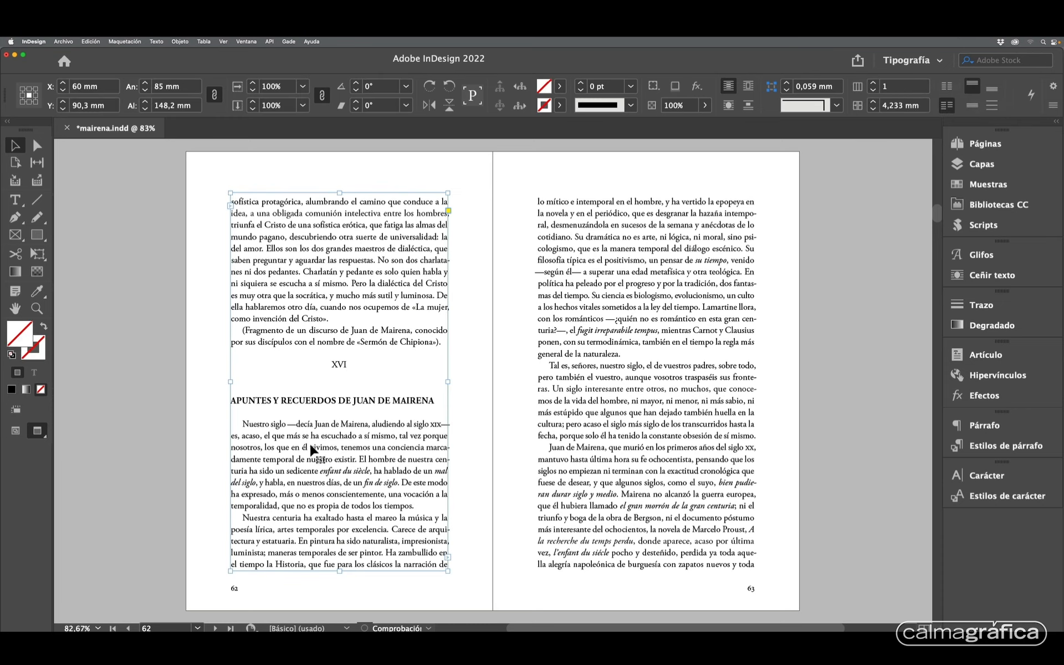
{"action": "left_click", "coordinate": [478, 462]}
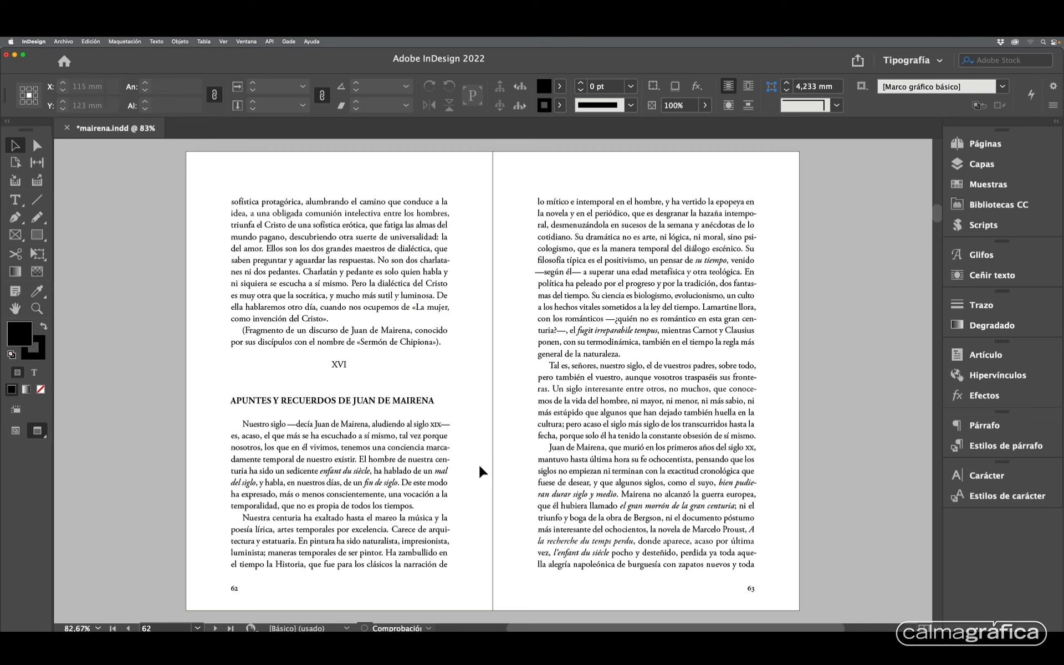
Place the text cursor in the page 62 body text, run the paragraphstylechanger2-75.jsx script, and move its dialog clear of the text.
{"action": "double_click", "coordinate": [271, 447]}
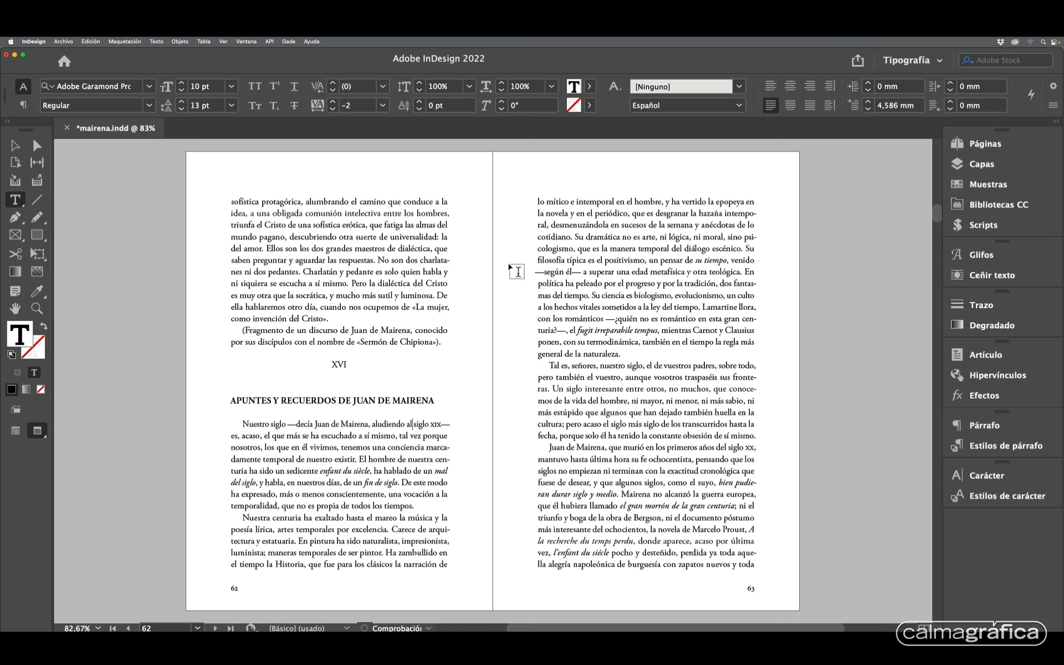
{"action": "left_click", "coordinate": [991, 222]}
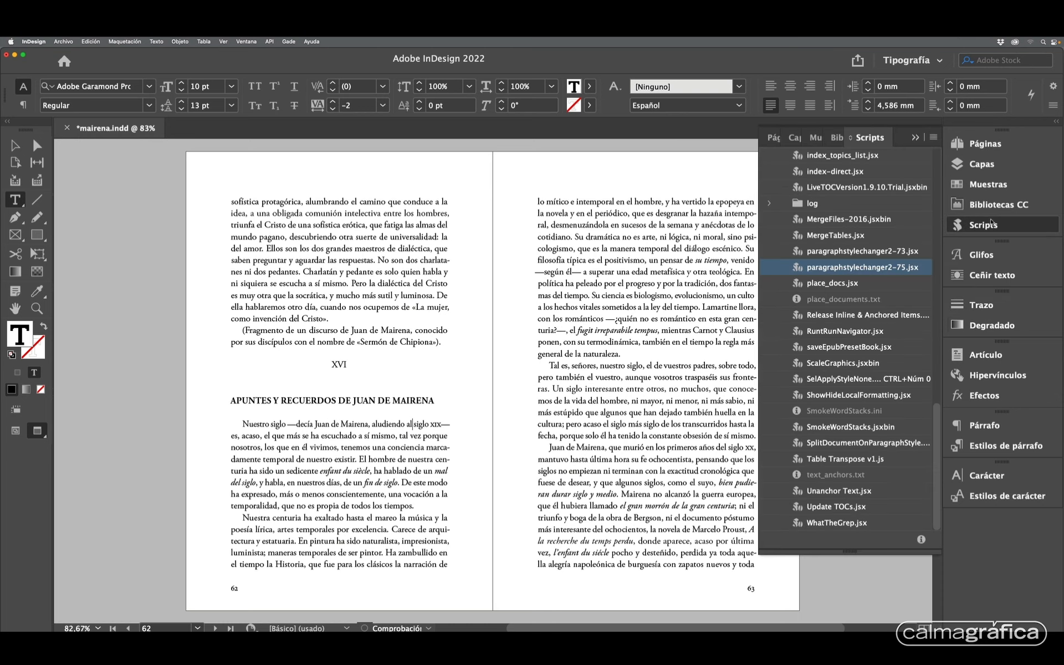
{"action": "double_click", "coordinate": [875, 268]}
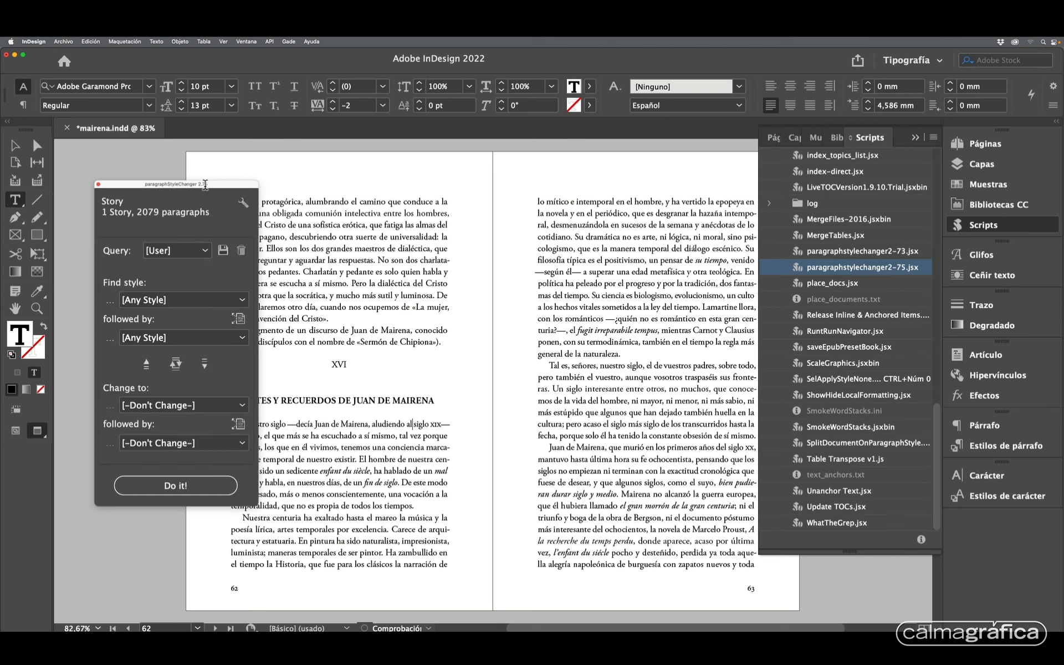
{"action": "left_click_drag", "start_coordinate": [206, 184], "coordinate": [173, 141]}
{"action": "left_click", "coordinate": [915, 137]}
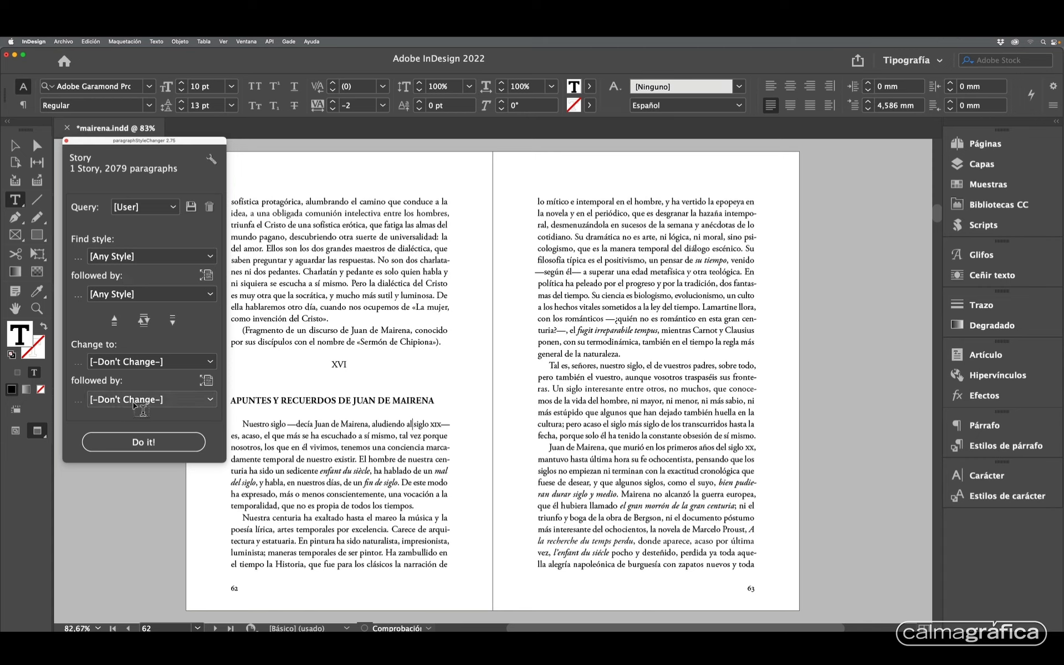
Load capt_ladillo followed by capt_texto as the styles to find, taken from page 62's bold heading and its first paragraph.
{"action": "left_click_drag", "start_coordinate": [281, 400], "coordinate": [315, 423]}
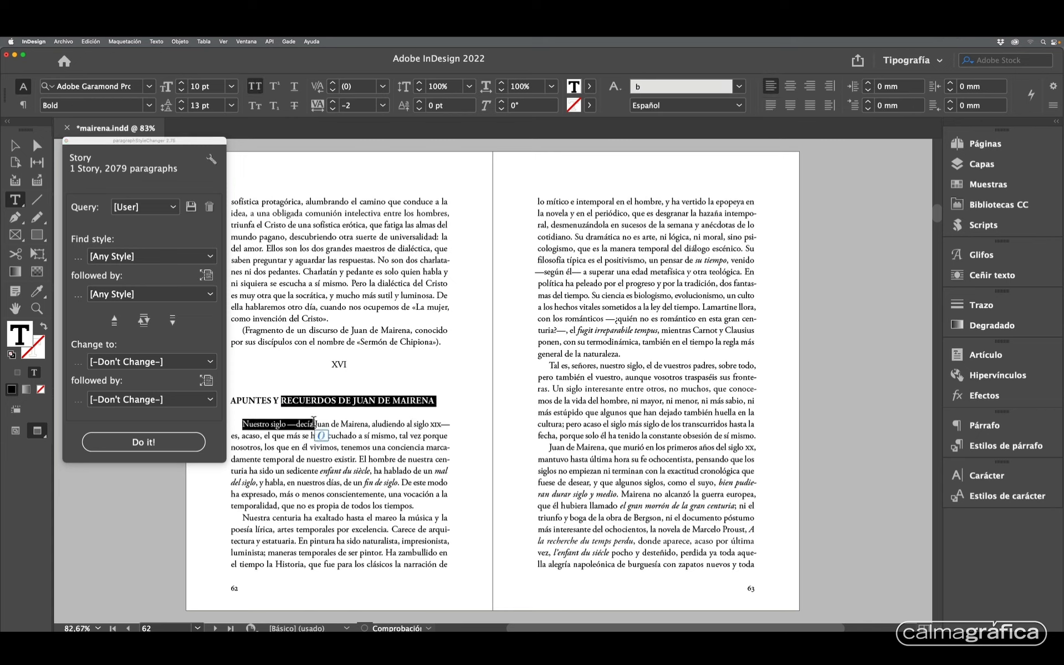
{"action": "left_click", "coordinate": [206, 275]}
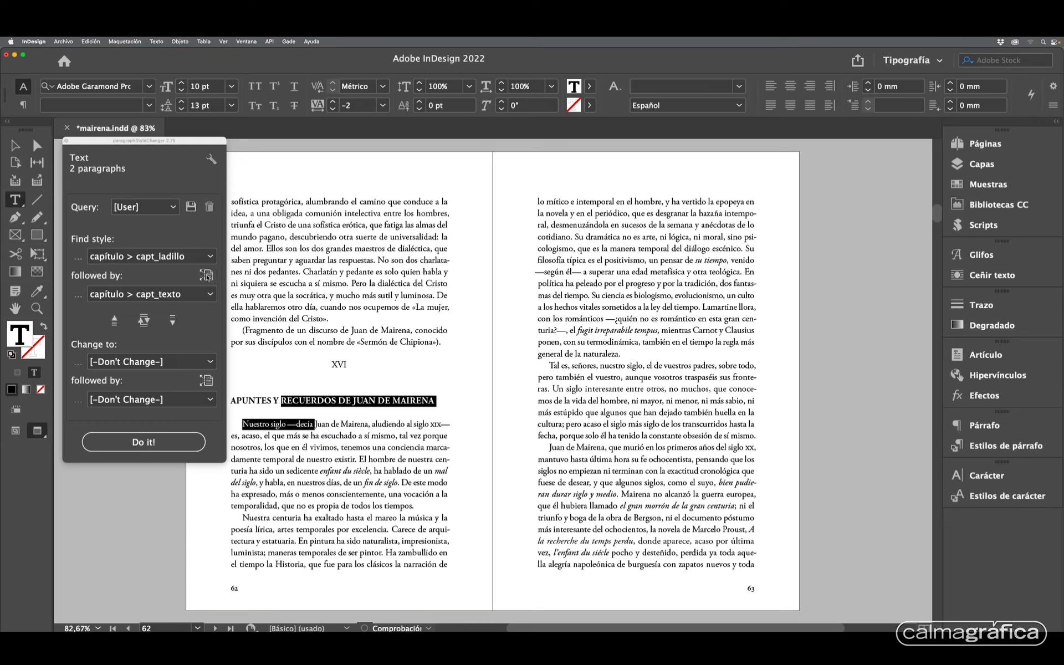
{"action": "left_click", "coordinate": [330, 424]}
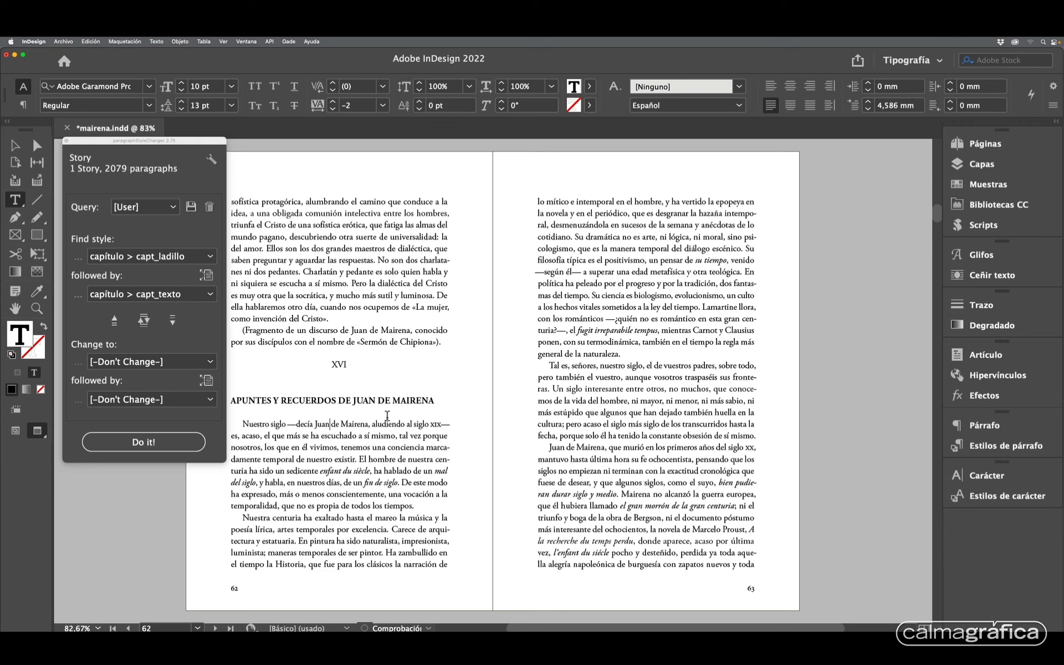
Load the same two paragraphs' styles as replacements, with capt_ladillo kept first and the following style set to capt_entra.
{"action": "left_click", "coordinate": [1004, 446]}
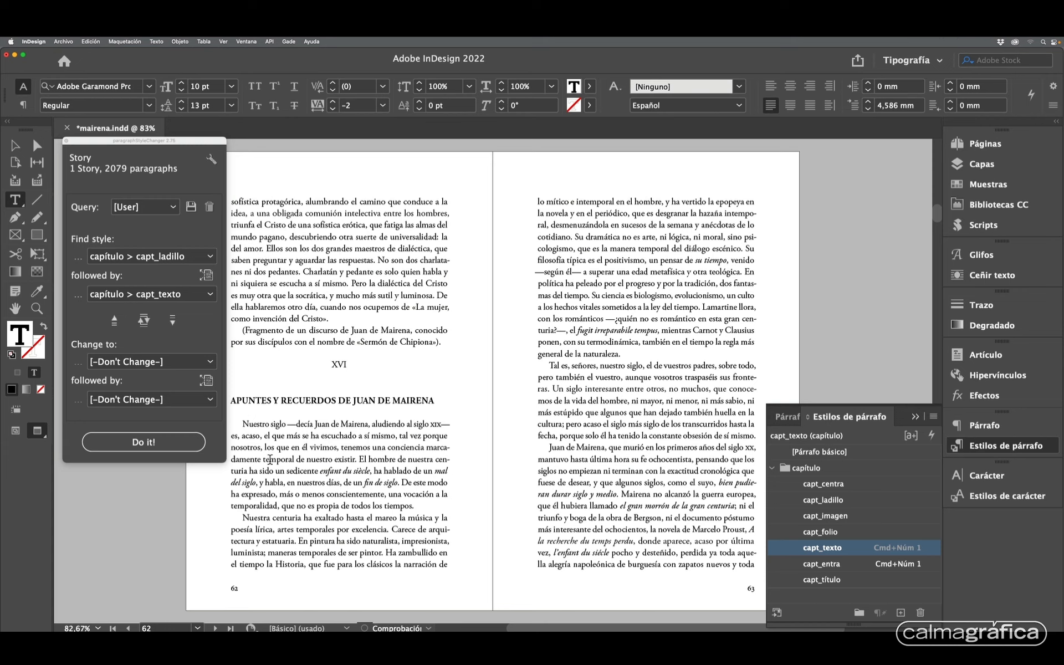
{"action": "left_click", "coordinate": [282, 399]}
{"action": "left_click", "coordinate": [284, 424], "text": "shift"}
{"action": "left_click", "coordinate": [205, 382]}
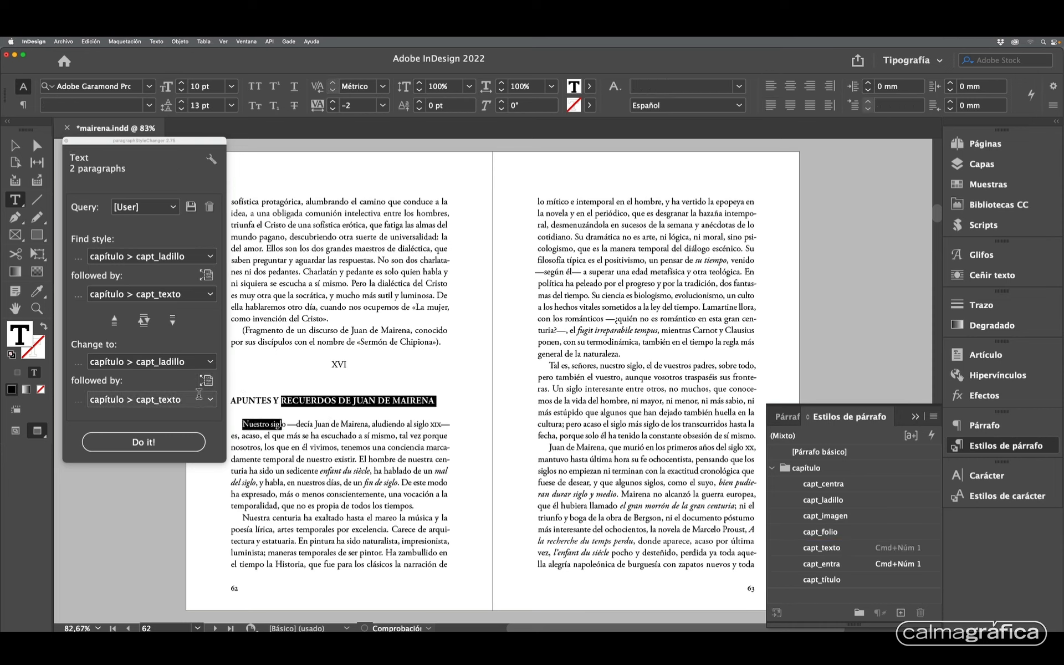
{"action": "left_click", "coordinate": [198, 394]}
{"action": "left_click", "coordinate": [189, 512]}
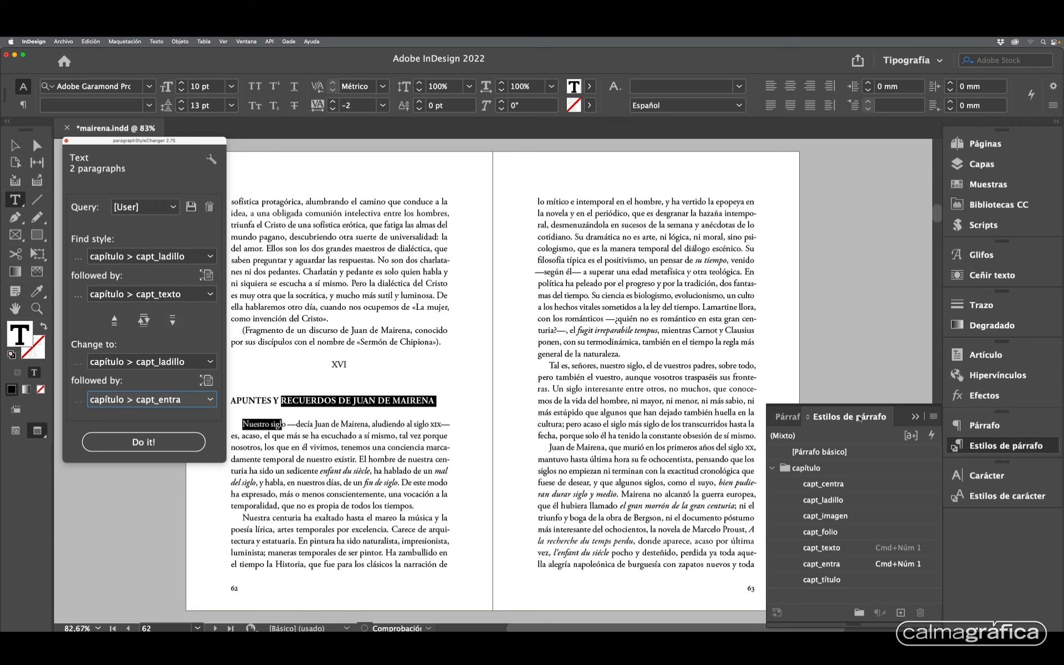
{"action": "left_click", "coordinate": [860, 419]}
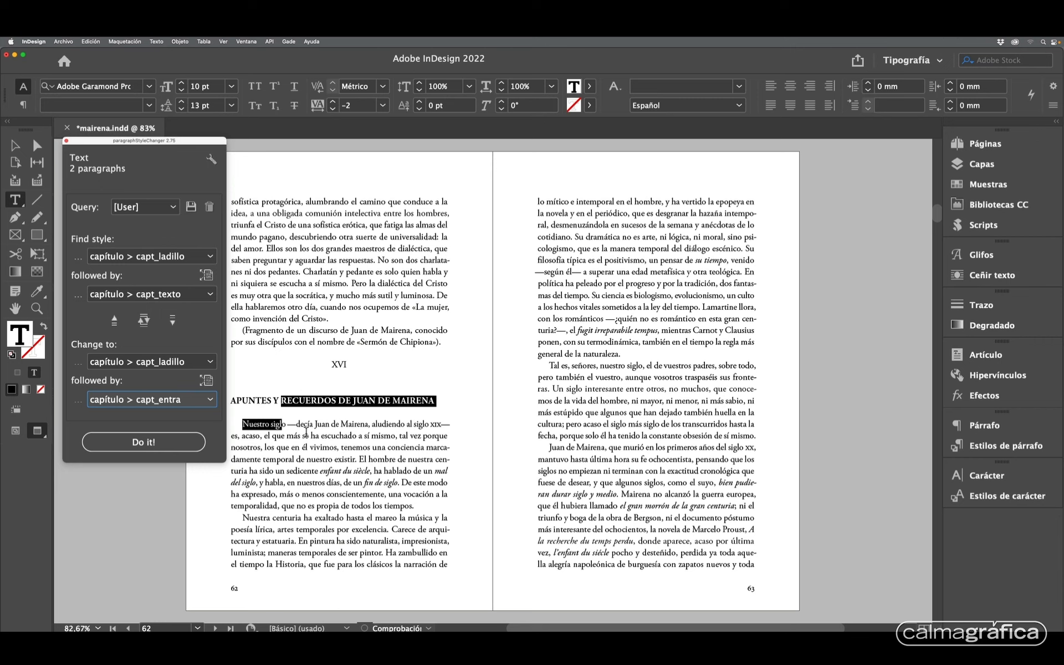
Deselect the text, run the style replacement on the whole document, and check the paragraphs after the headings on pages 64–65.
{"action": "left_click", "coordinate": [173, 514]}
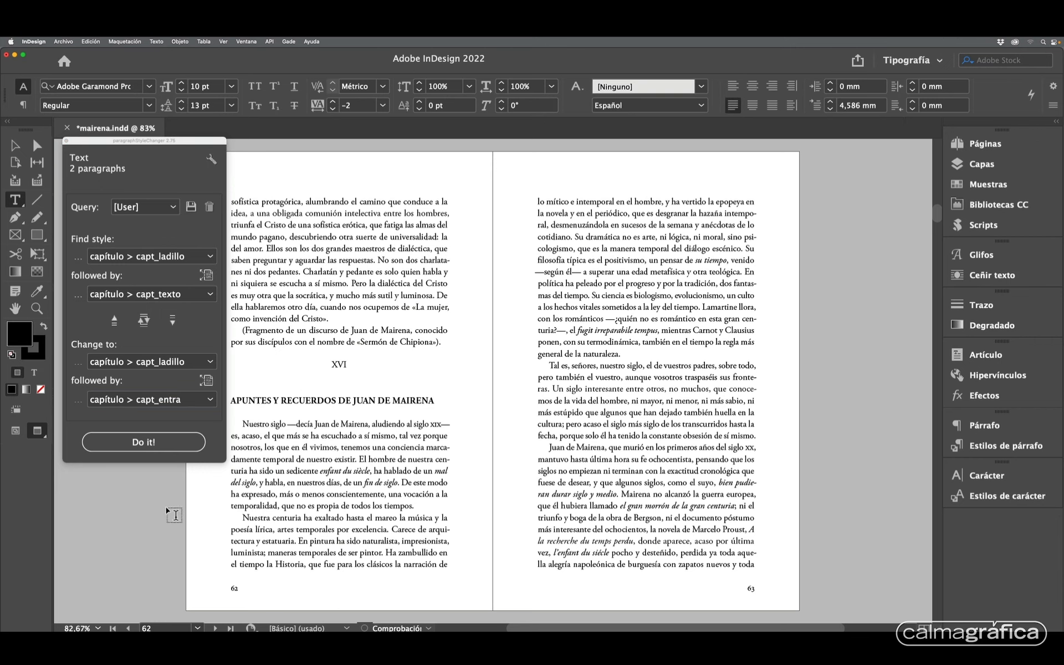
{"action": "left_click", "coordinate": [105, 184]}
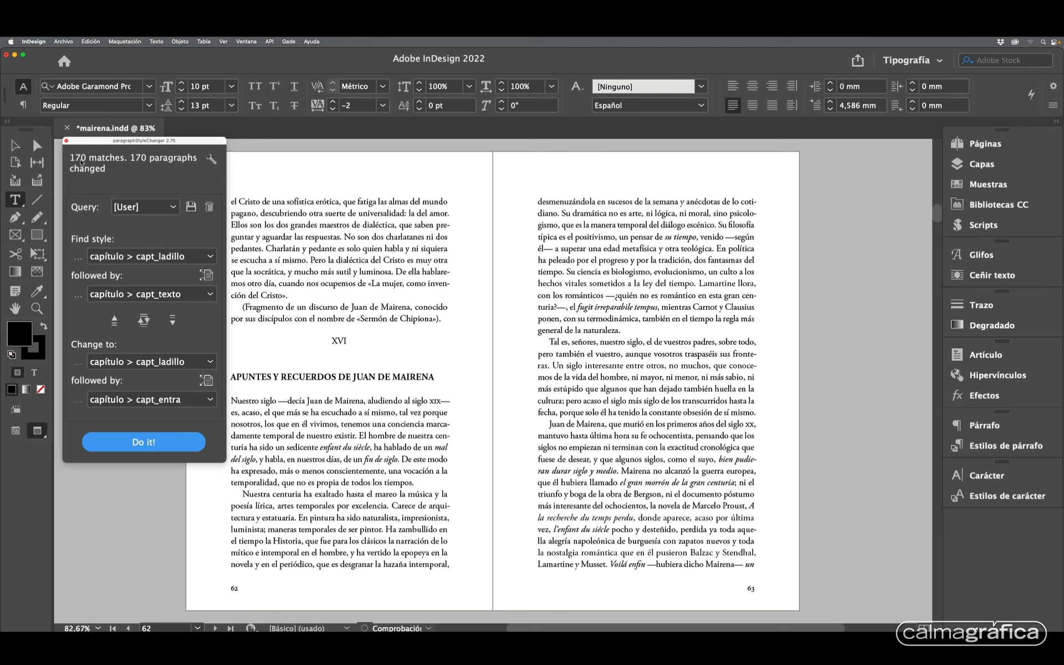
{"action": "left_click", "coordinate": [476, 468]}
{"action": "key", "text": "shift+Page_Down"}
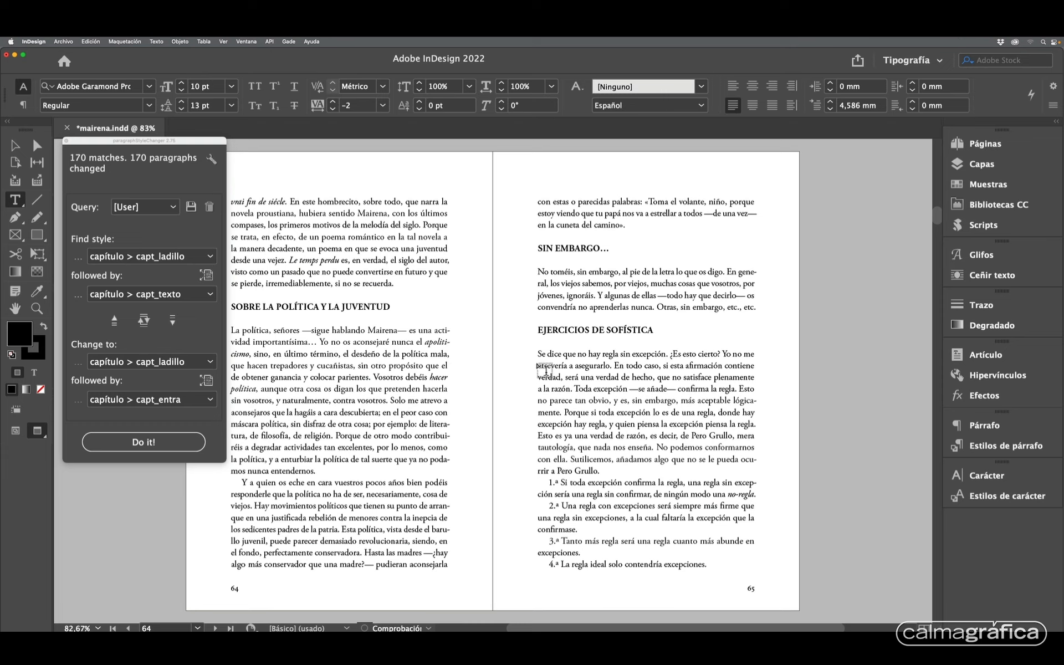
{"action": "left_click", "coordinate": [382, 387]}
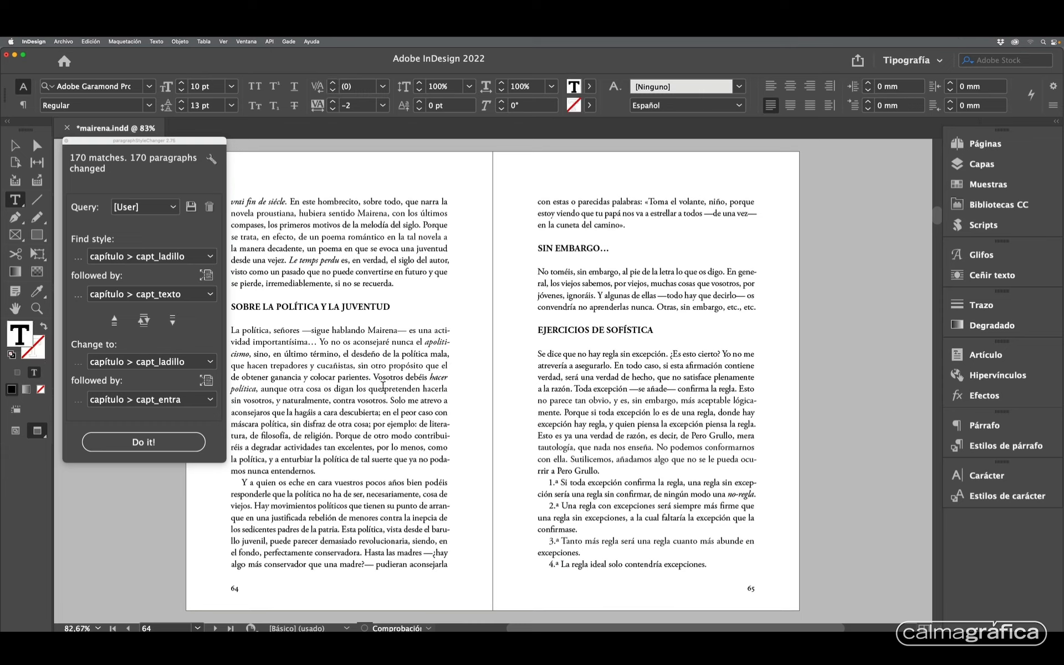